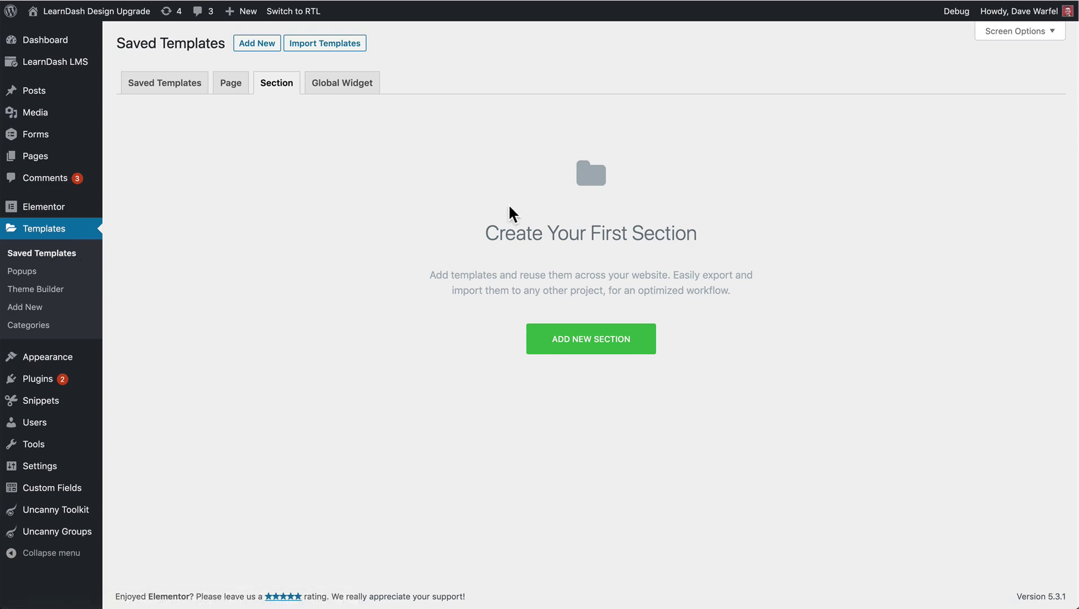
- Start a new saved template of type Section from the Saved Templates Section tab
left_click(585, 343)
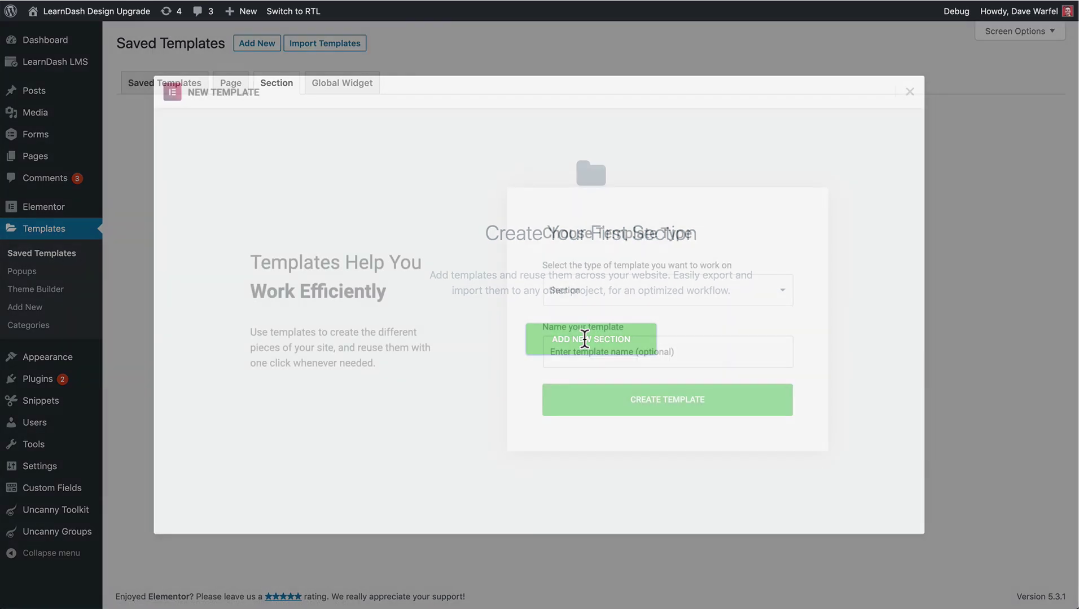
- Create a section template named 'test' and insert the dark Strategy planning library block
left_click(589, 351)
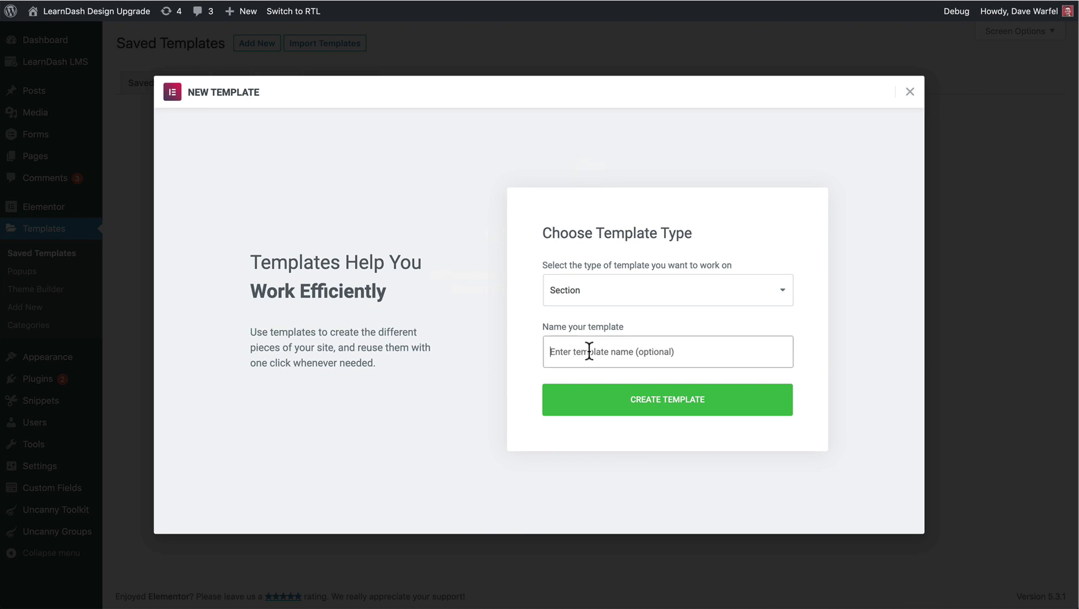
type("test")
left_click(646, 403)
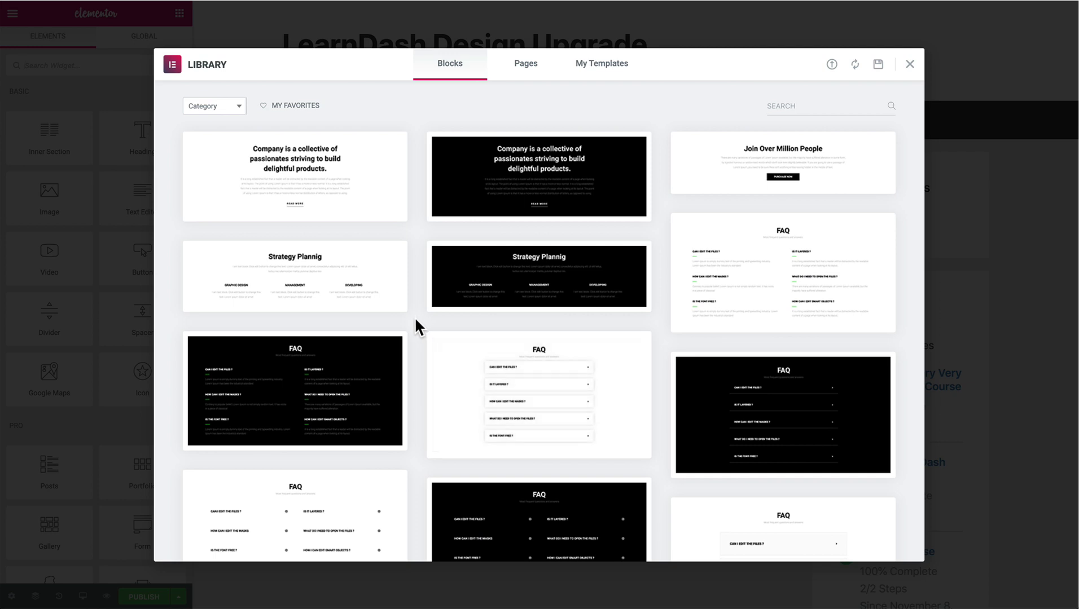
mouse_move(513, 287)
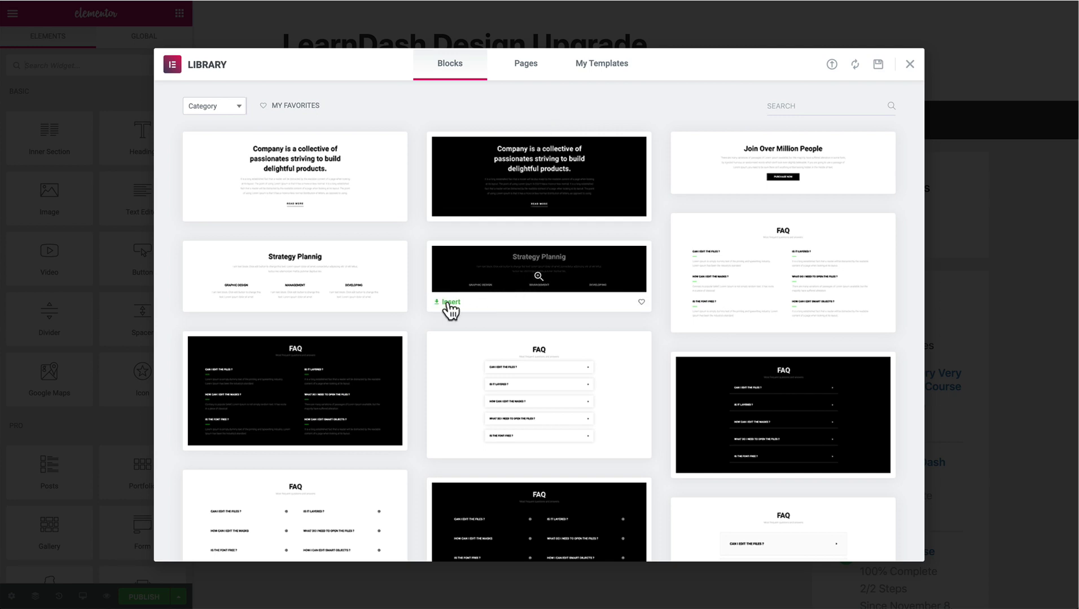
left_click(449, 303)
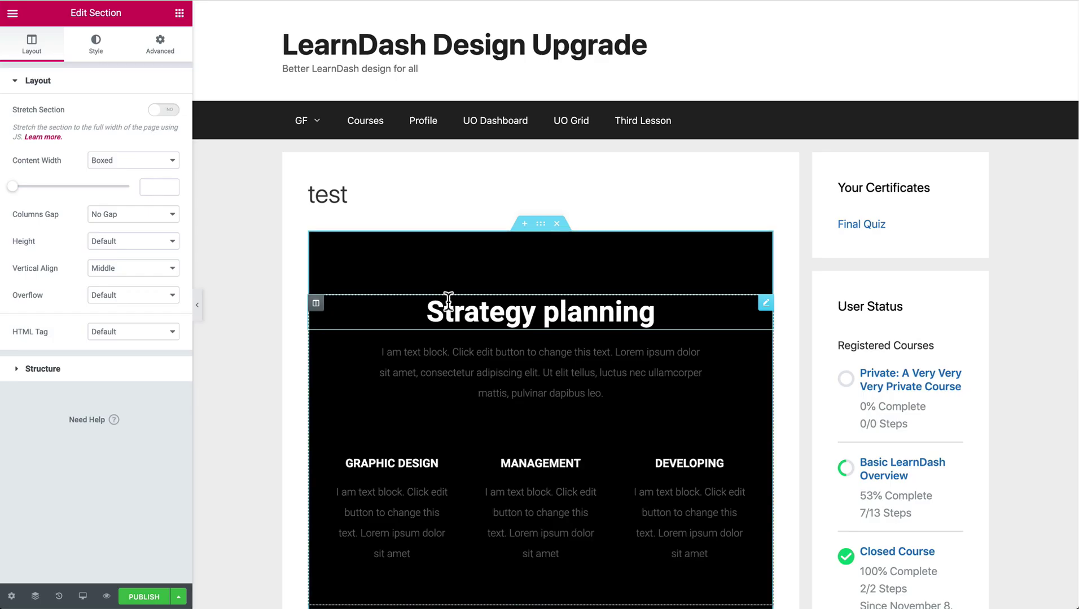
- Review the inserted Strategy planning section and publish the 'test' template
scroll(447, 299, "down", 1)
scroll(496, 277, "down", 1)
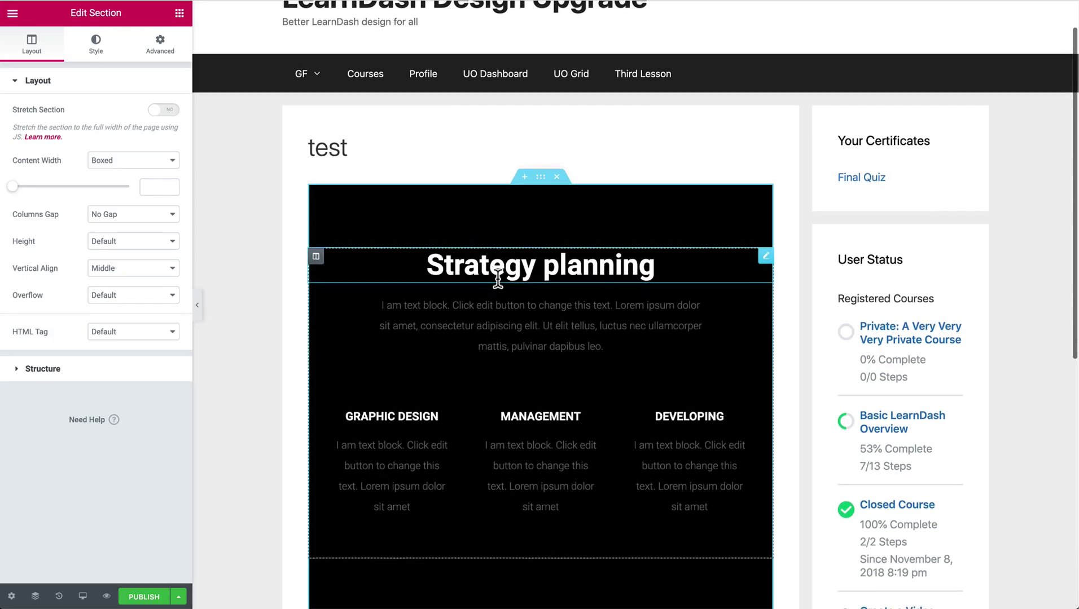
scroll(498, 277, "down", 2)
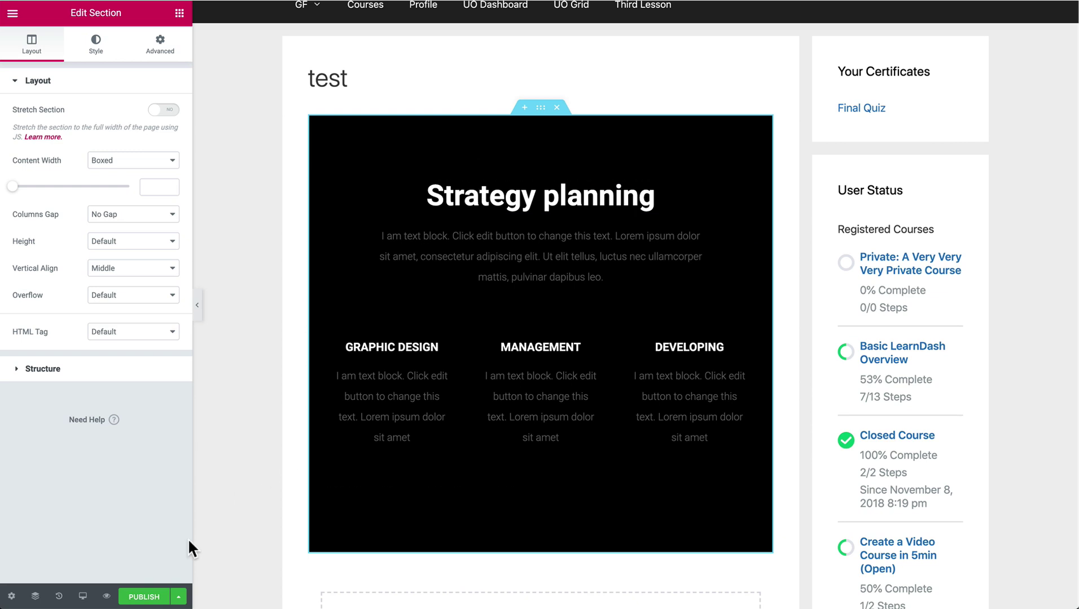
left_click(144, 598)
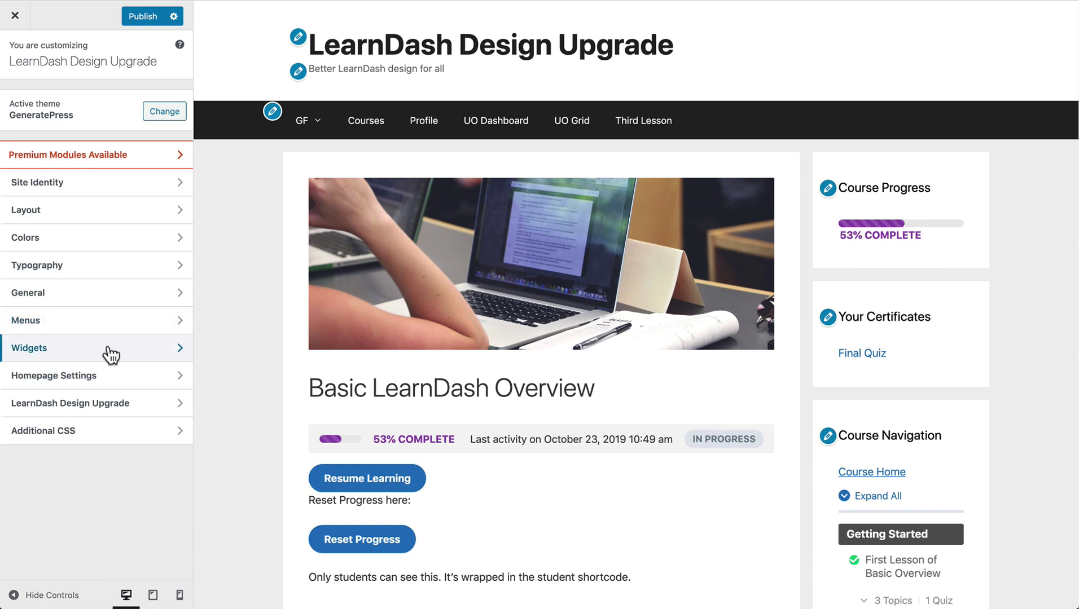
- Look over the Basic LearnDash Overview course preview, then show the Customizer's widget areas
scroll(459, 352, "down", 2)
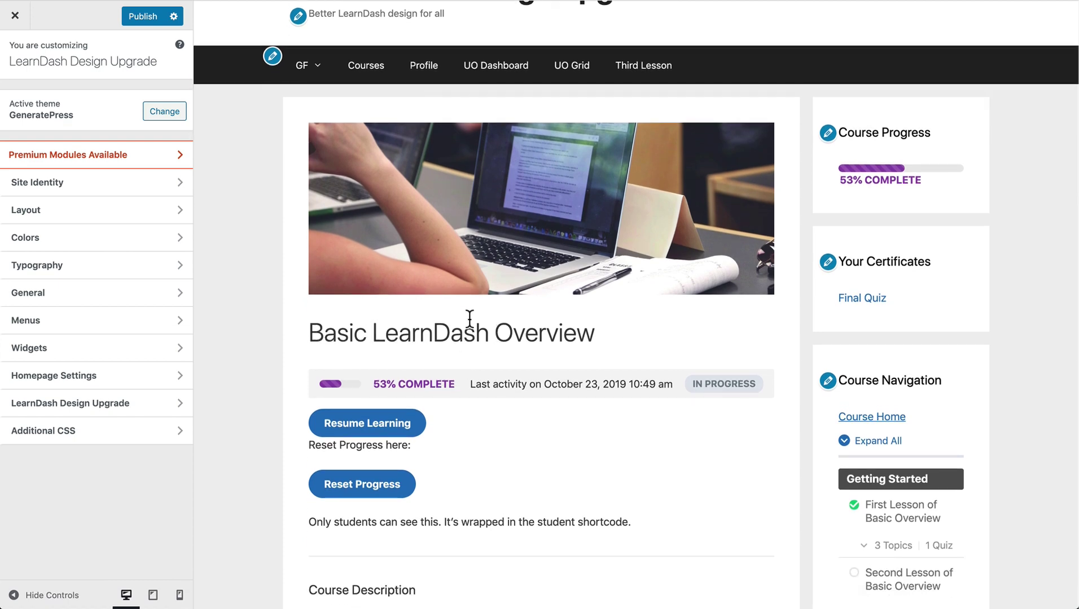
scroll(470, 323, "down", 1)
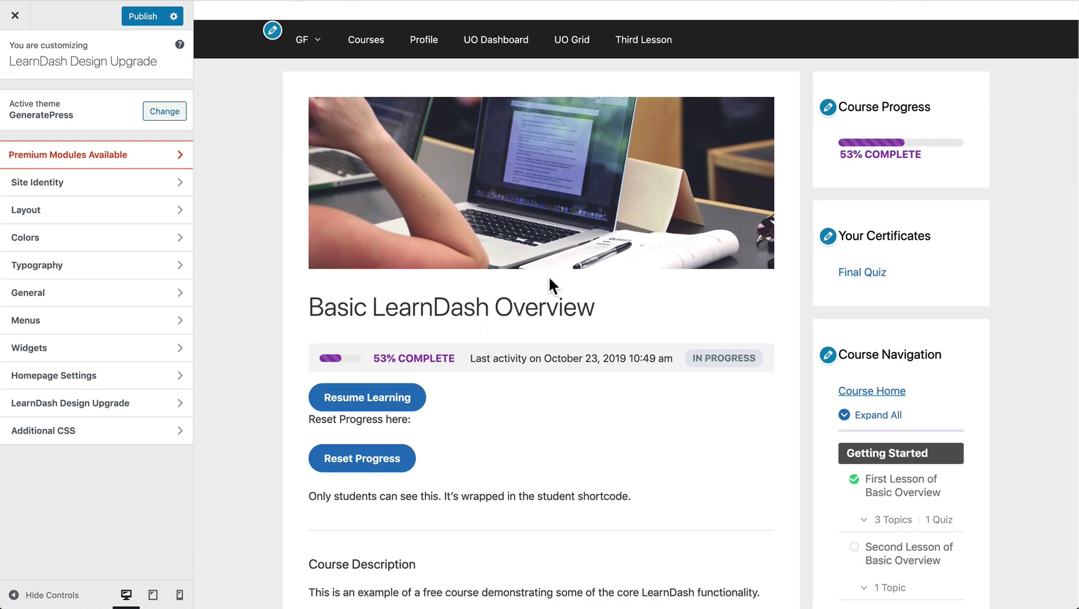
scroll(492, 281, "up", 1)
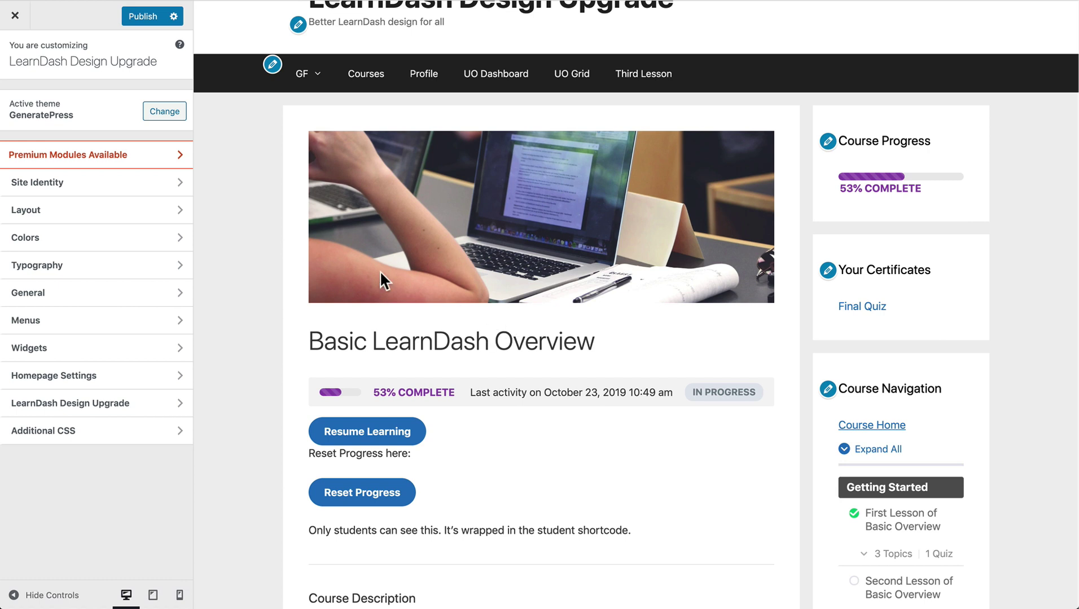
left_click(136, 355)
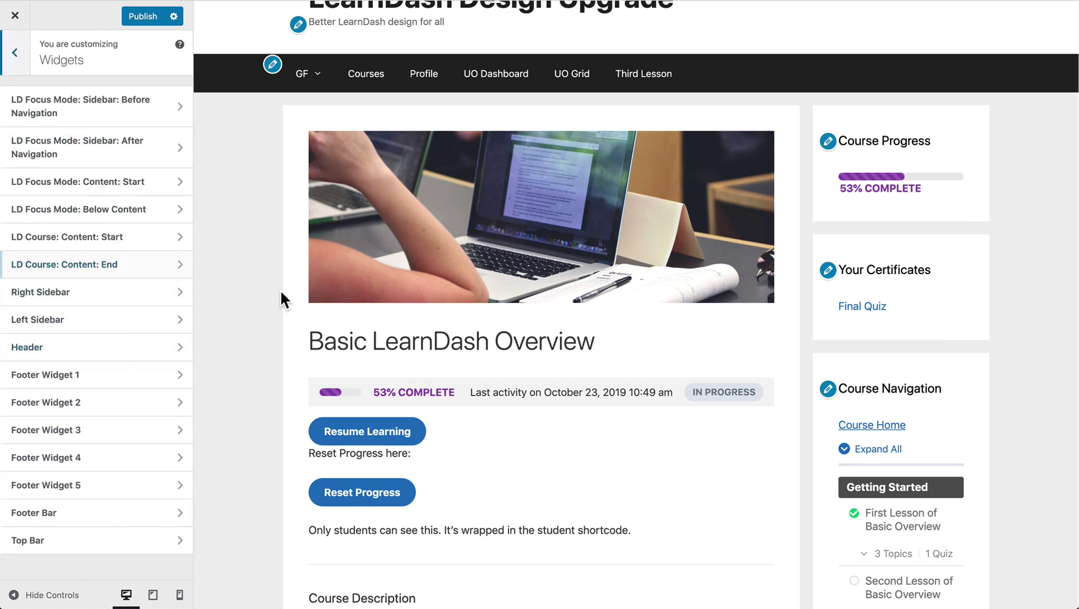
- Add an Elementor Library widget to the LD Course: Content: Start area, found by searching 'elemen'
scroll(297, 262, "down", 1)
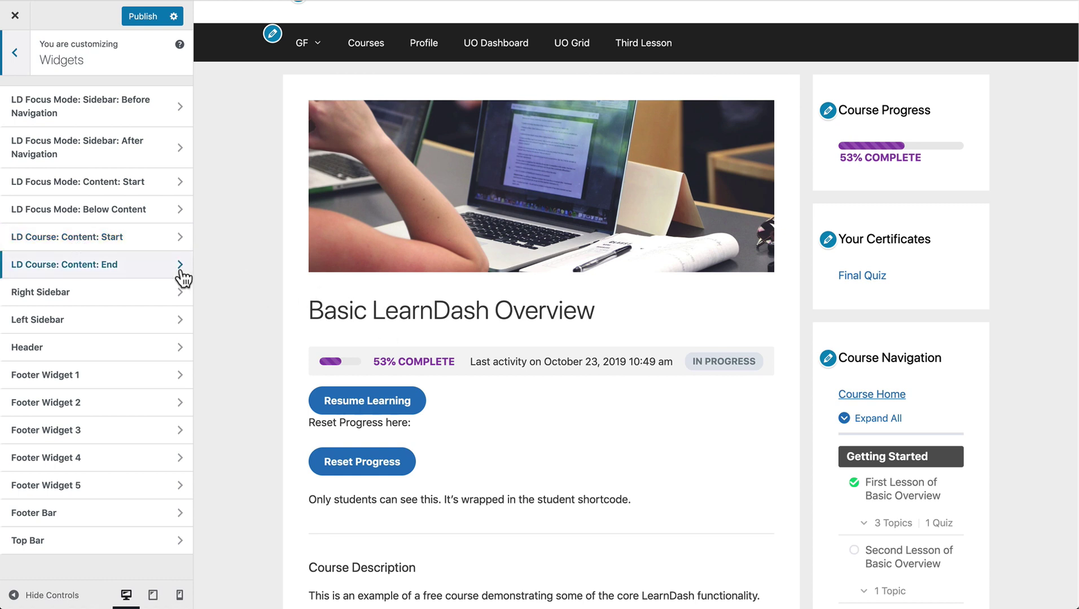
left_click(129, 238)
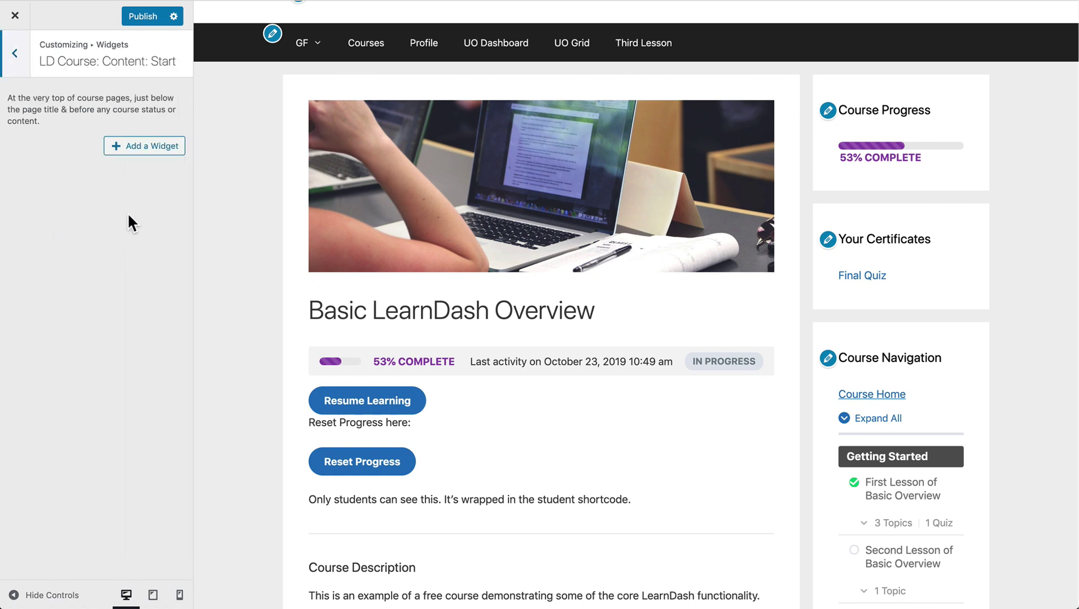
left_click(141, 150)
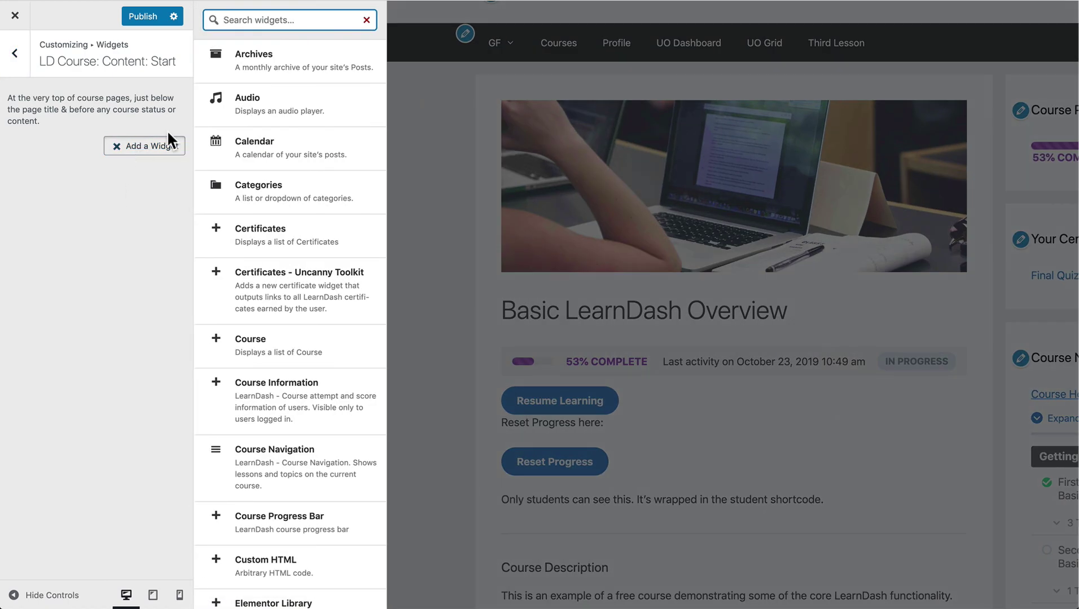
type("elemen")
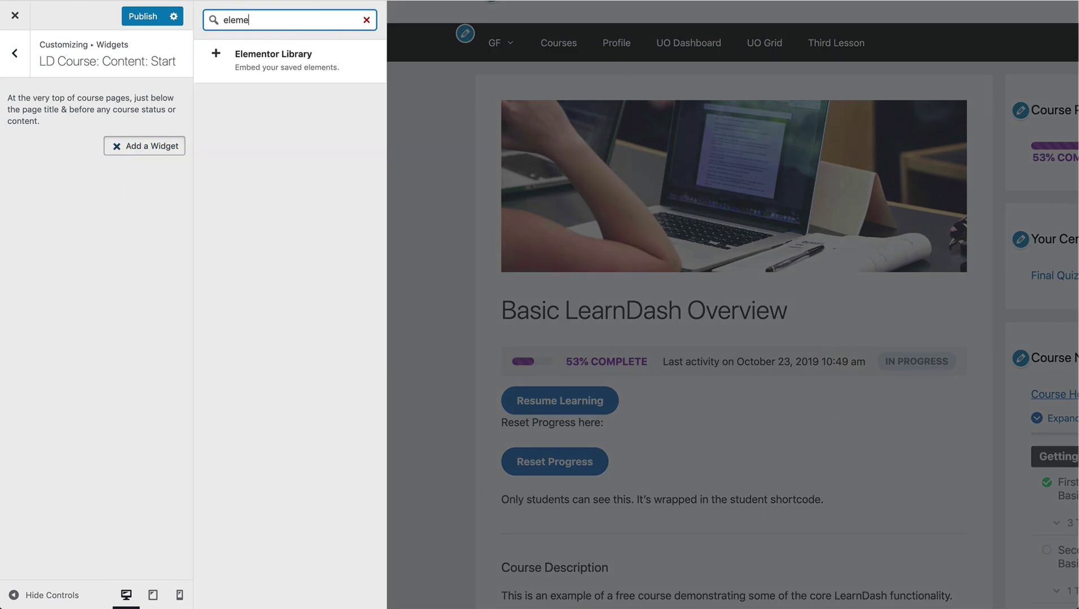
left_click(265, 71)
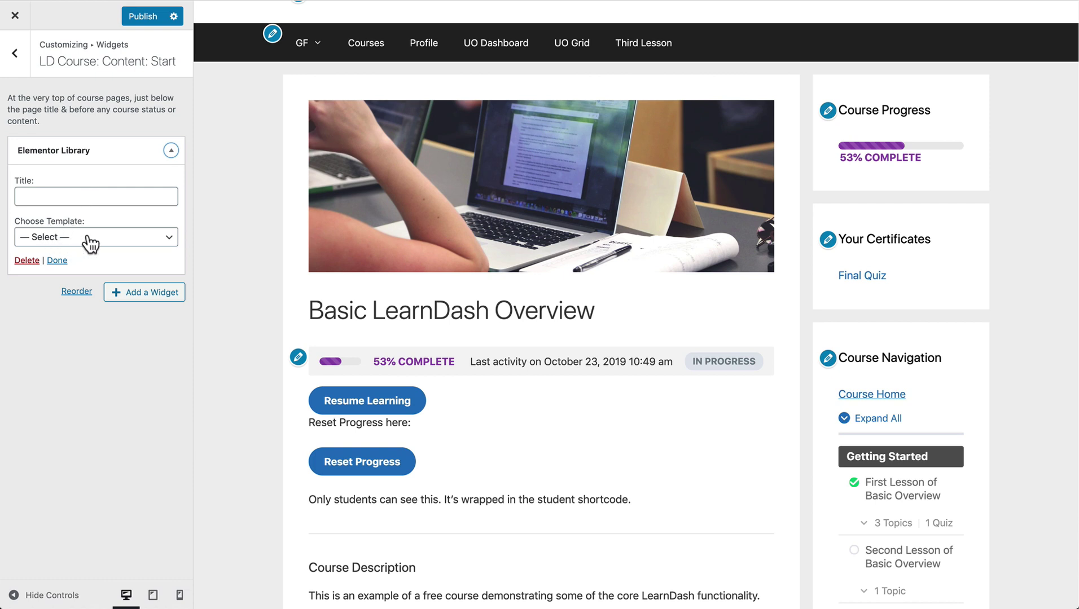
- Set the Elementor Library widget's template to 'test (section)' and check the Strategy planning block in the preview
left_click(113, 243)
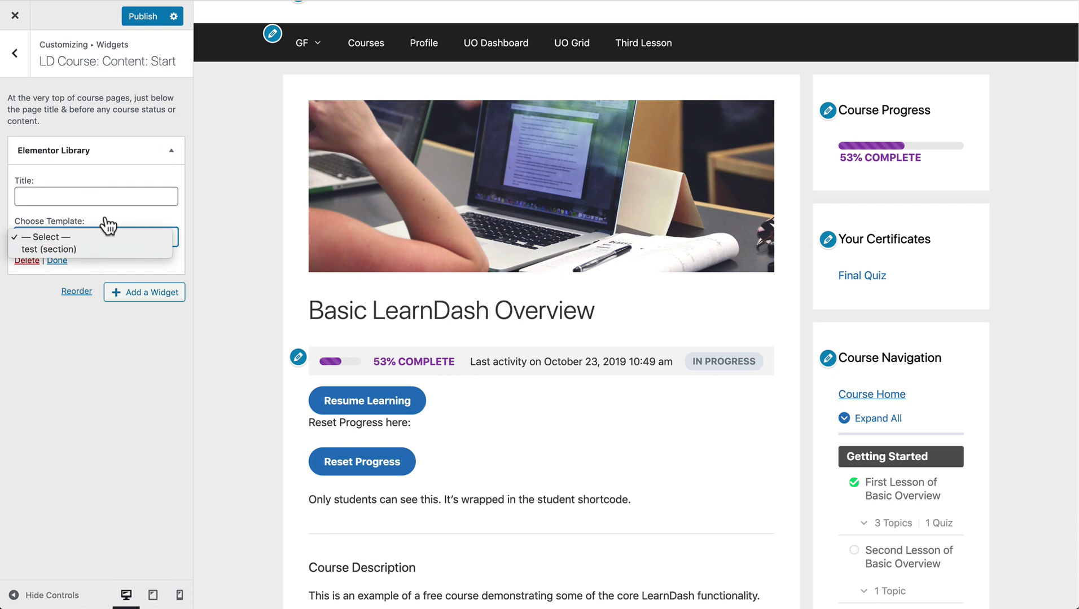
left_click(140, 230)
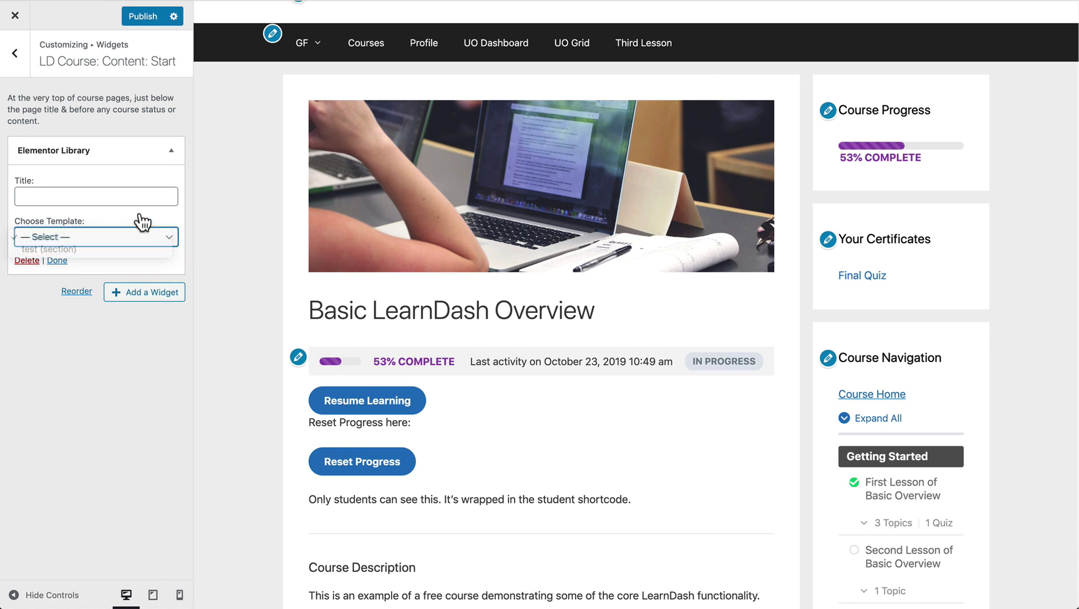
left_click(126, 237)
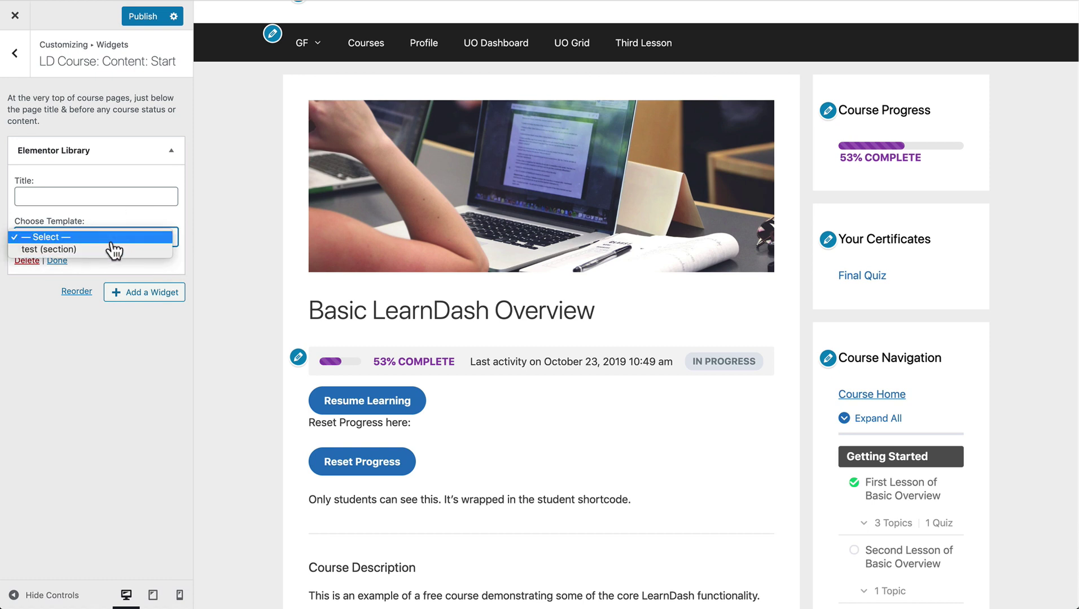
left_click(47, 250)
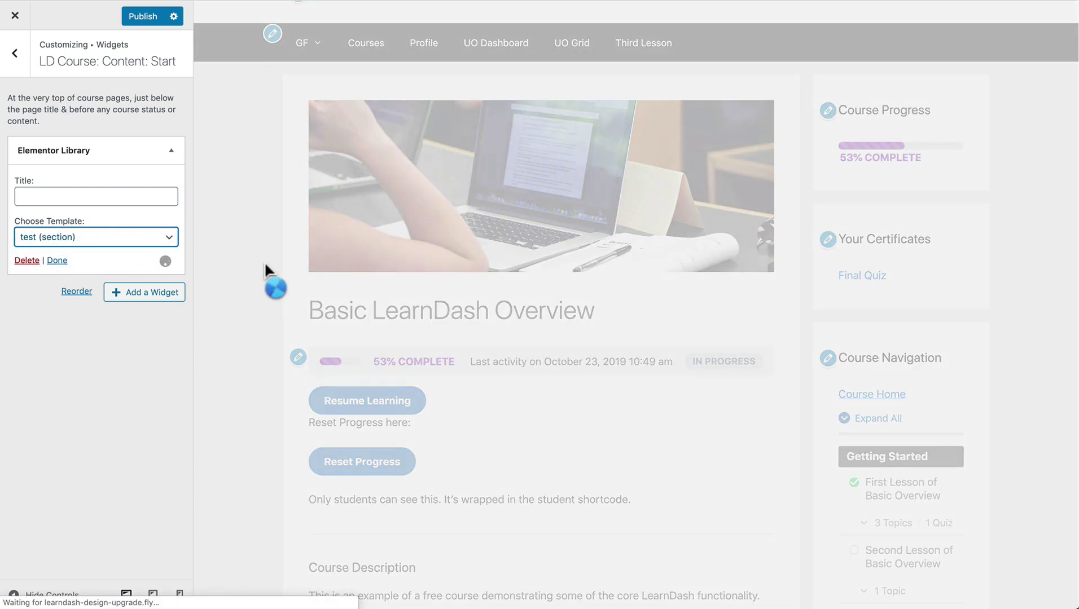
scroll(259, 270, "down", 5)
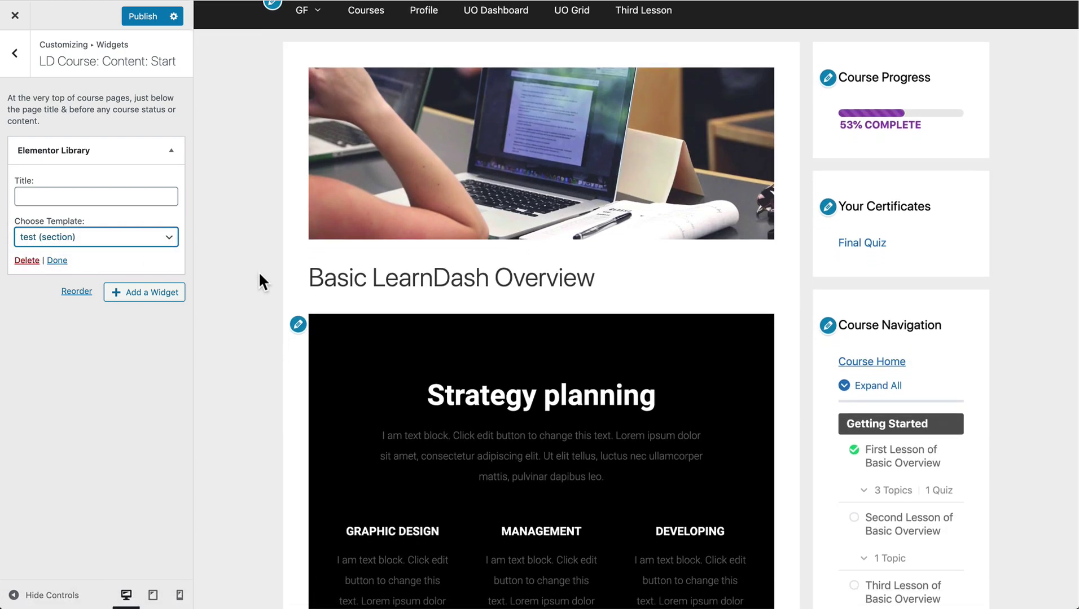
scroll(259, 271, "down", 3)
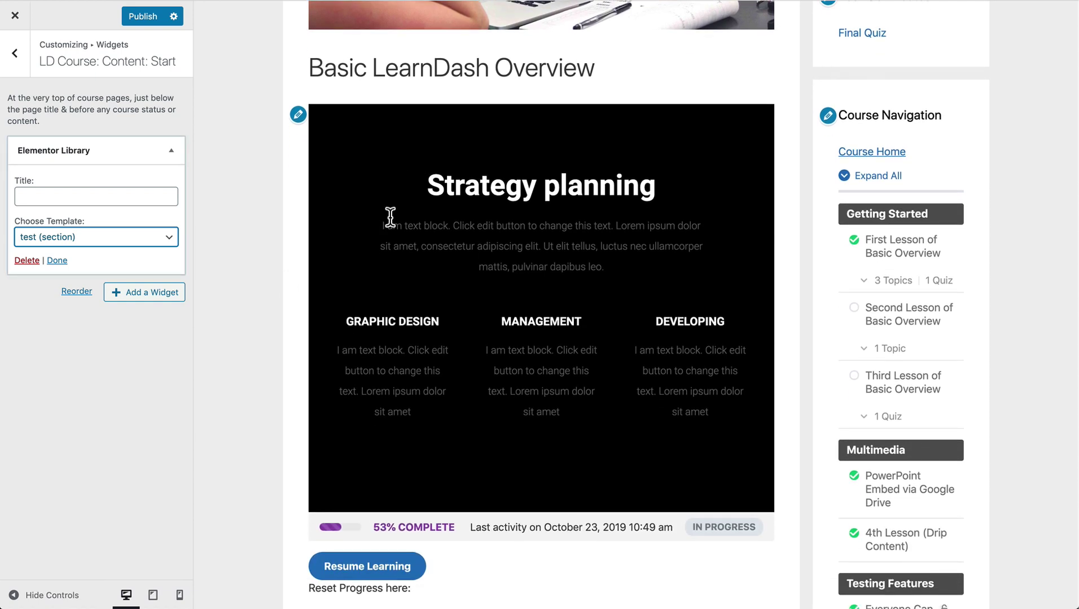
scroll(342, 220, "down", 1)
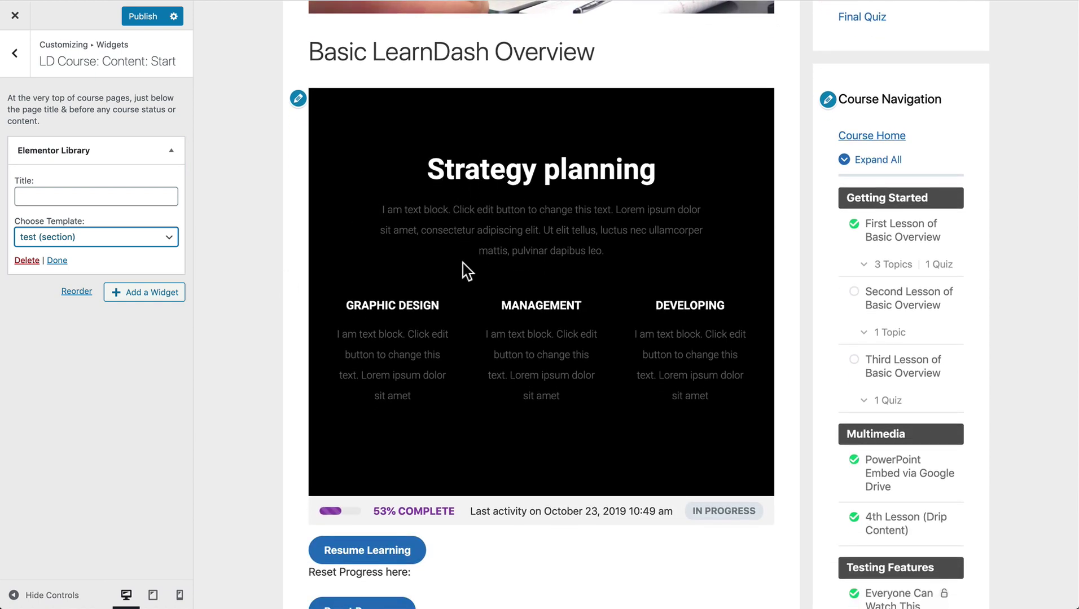
left_click(172, 155)
left_click(142, 188)
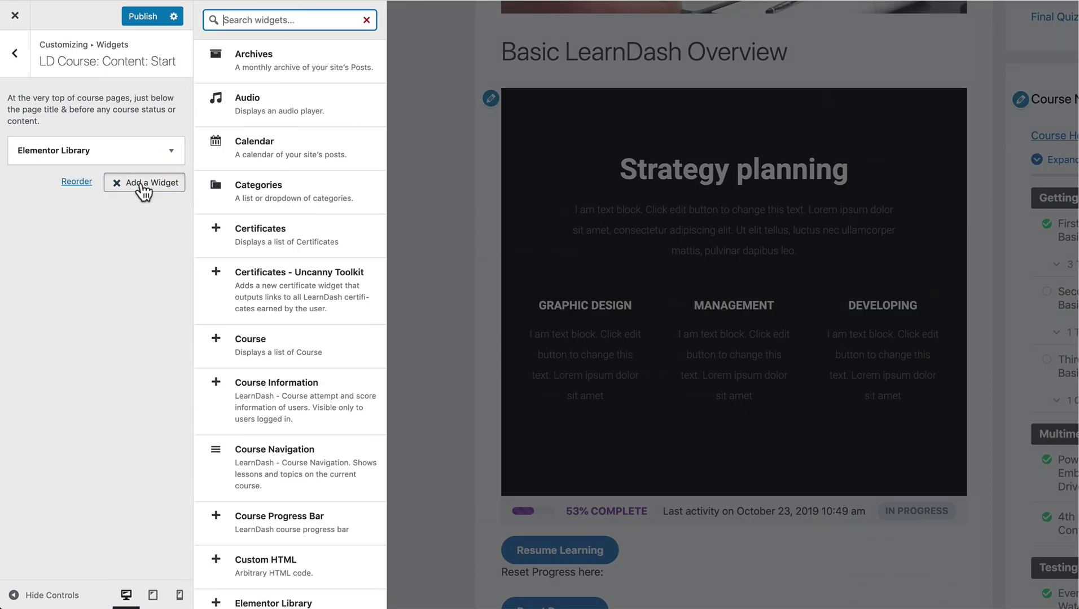
type("elem")
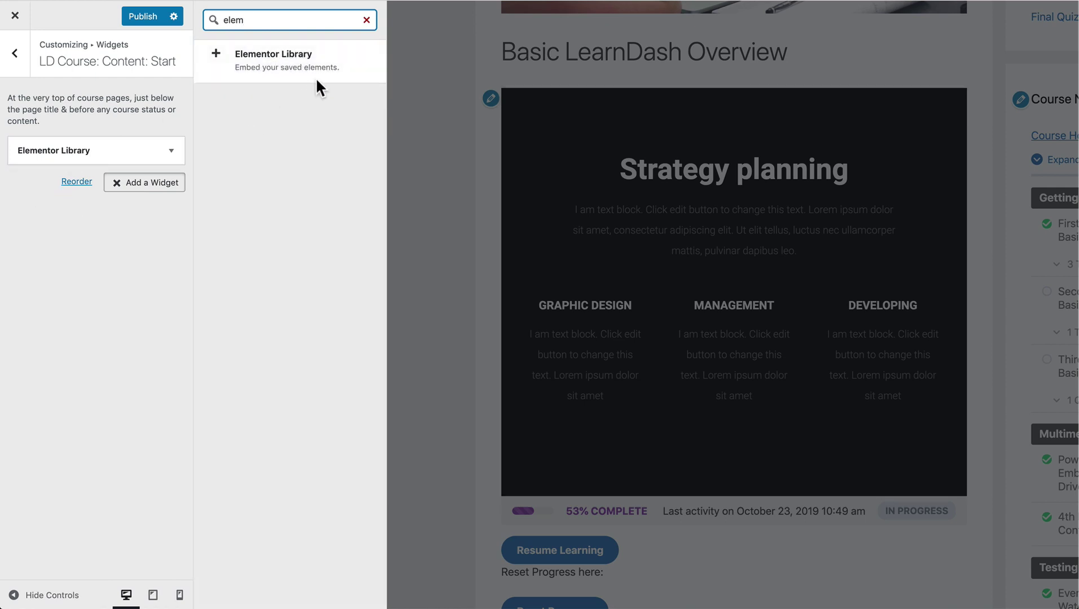
left_click(366, 20)
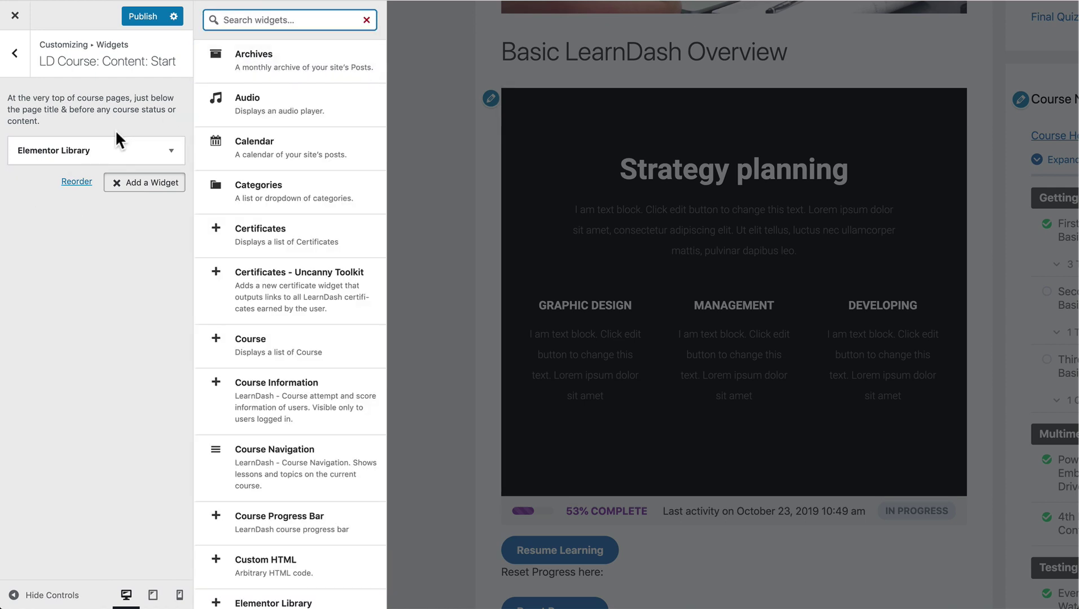
left_click(134, 185)
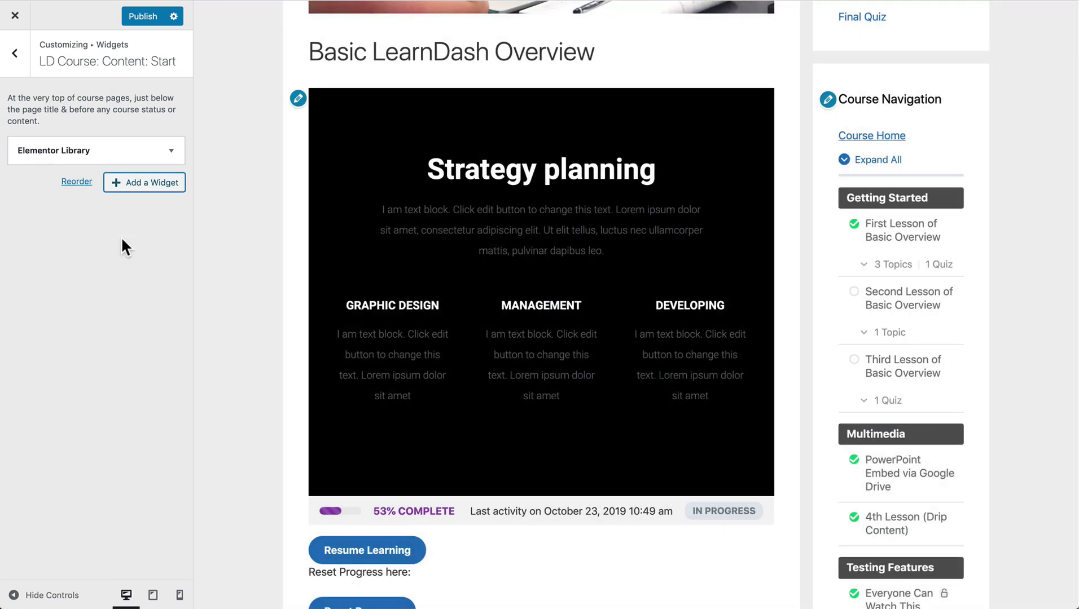